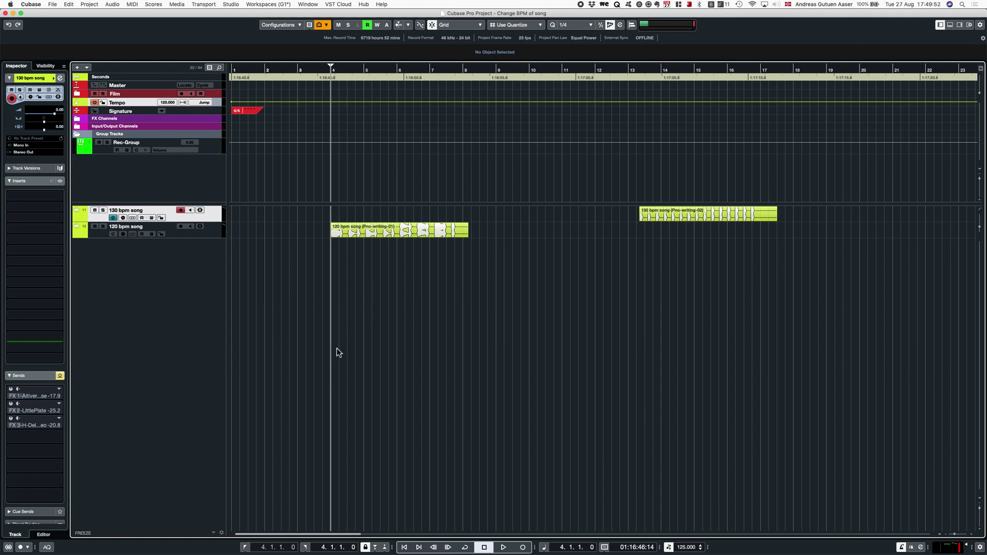
Play back the 120 bpm song clip from bar 4 at the current project tempo.
click(418, 232)
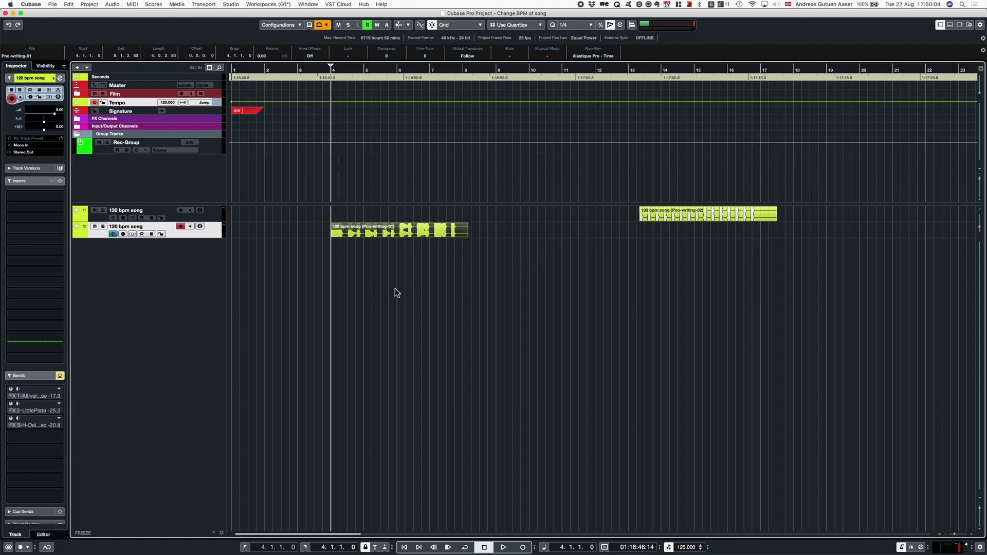
key(space)
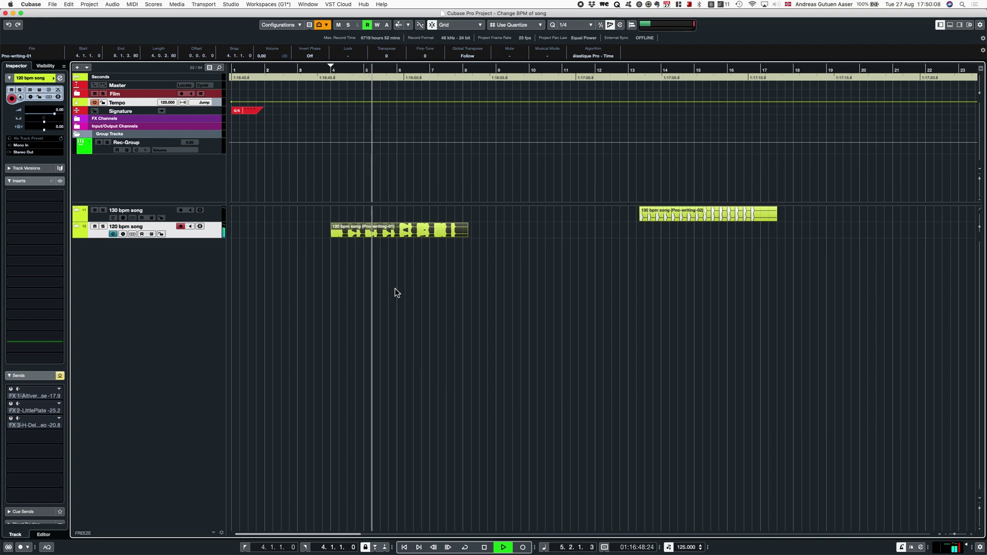
key(space)
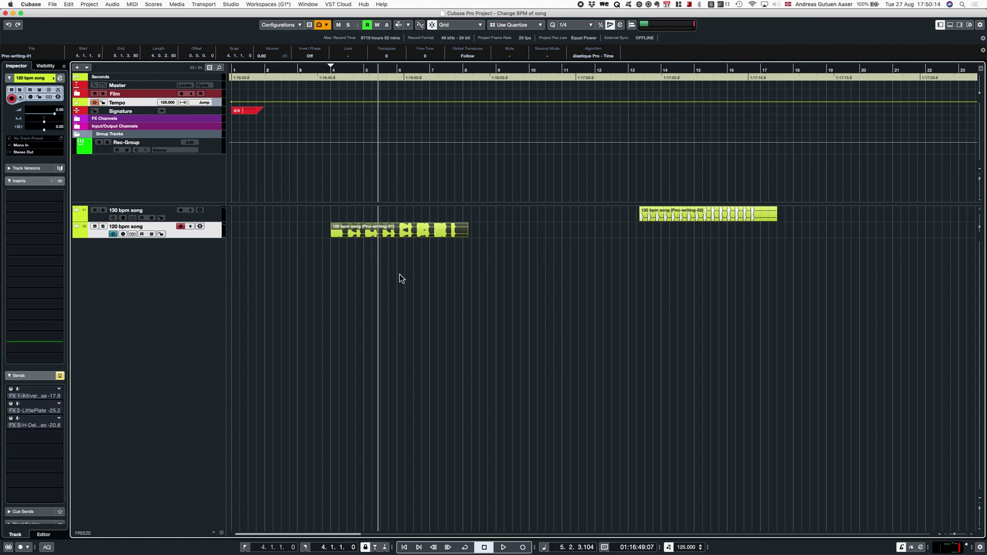
Set the project tempo to 120 BPM to match the 120 bpm song.
key(shift+t)
text(120)
key(Return)
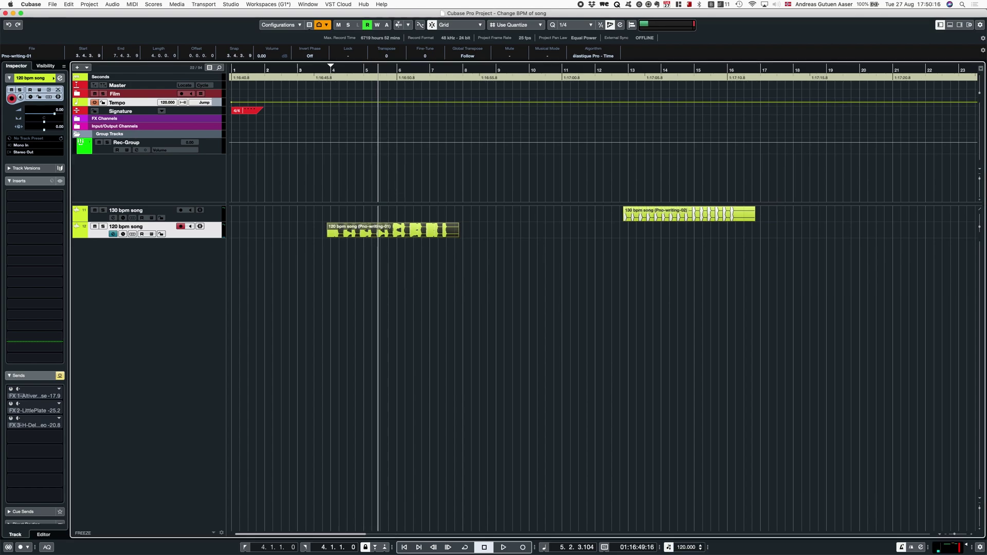
Move the 120 bpm song clip to start at the project cursor on bar 4 and check its grid alignment.
key(KP_1)
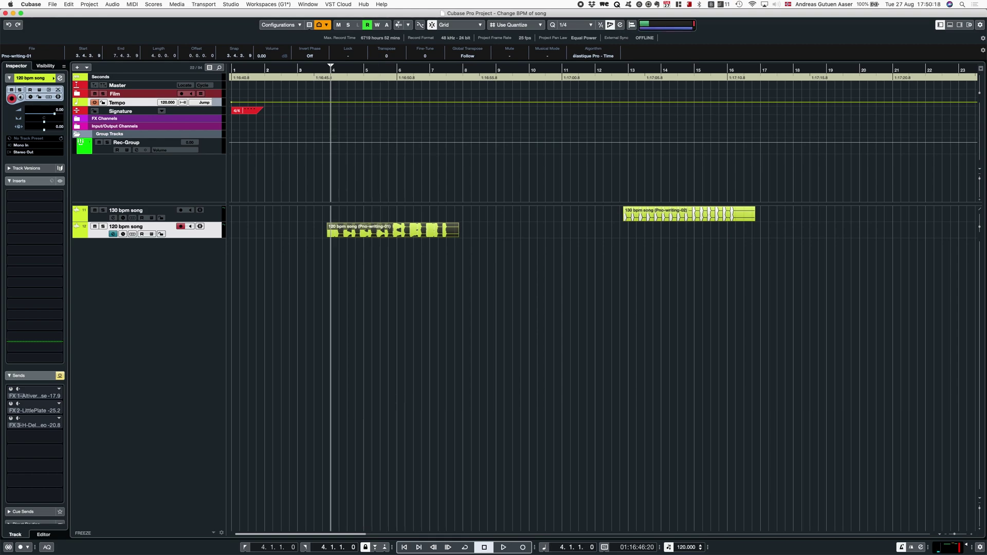
key(super+l)
click(511, 304)
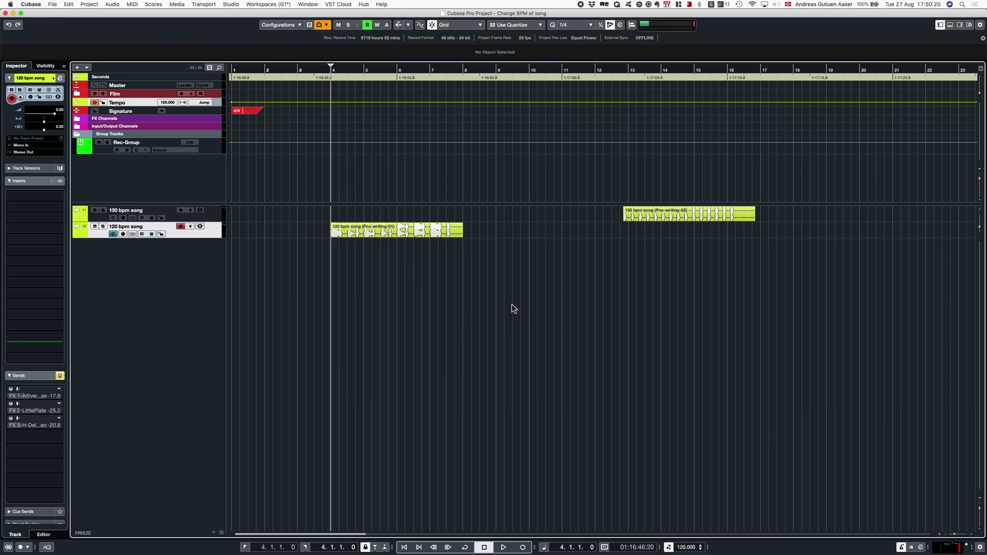
click(397, 235)
key(h)
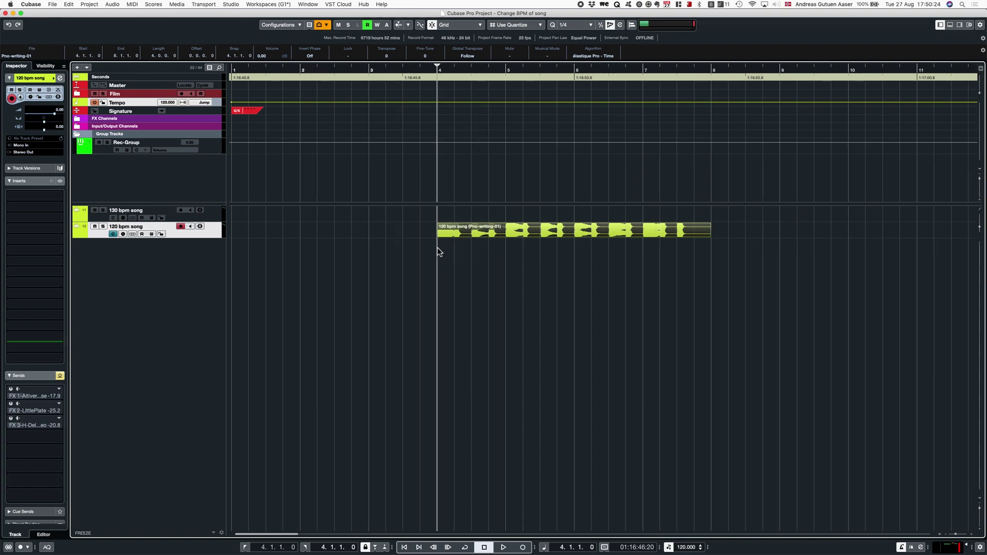
key(g)
key(g)
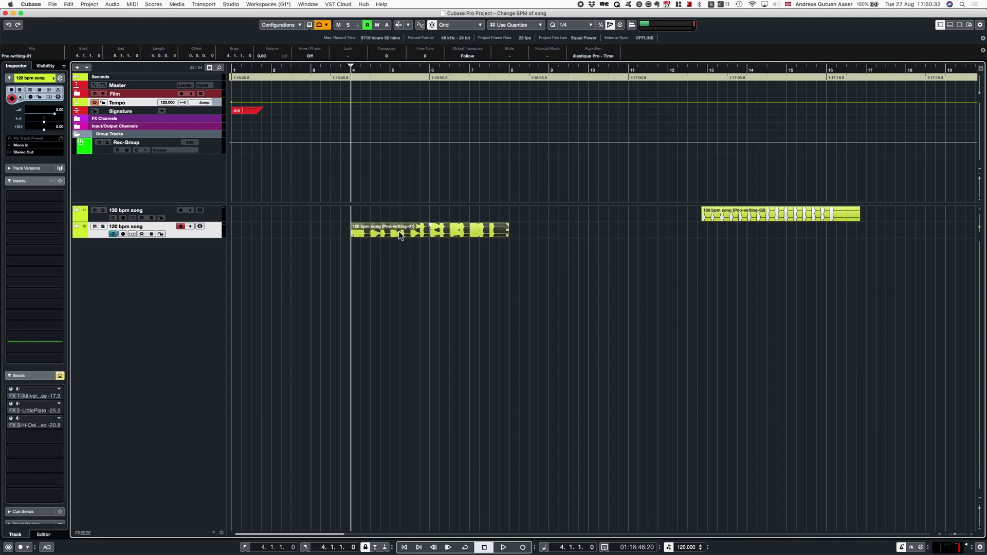
Bounce the 120 bpm song clip to a new audio file, replacing the original event.
key(F7)
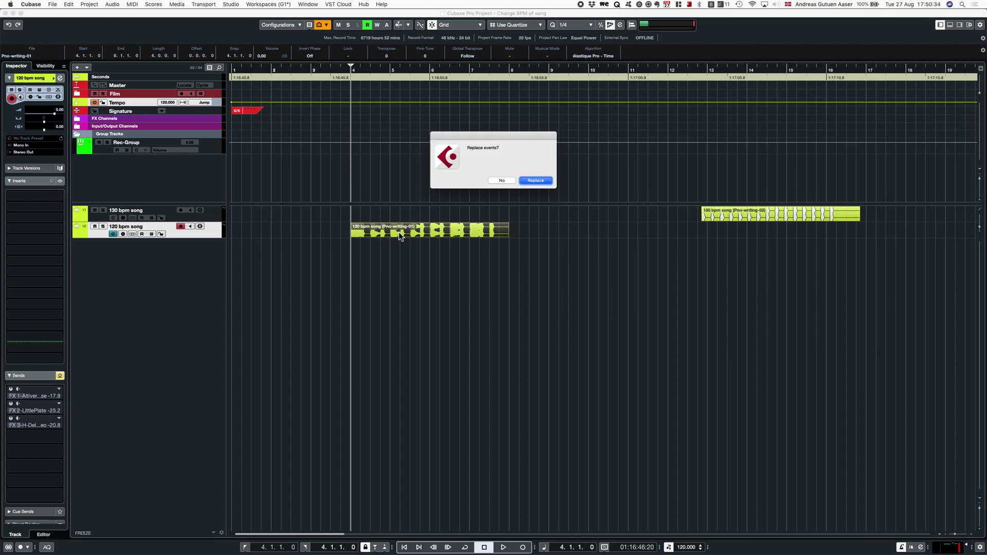
key(Return)
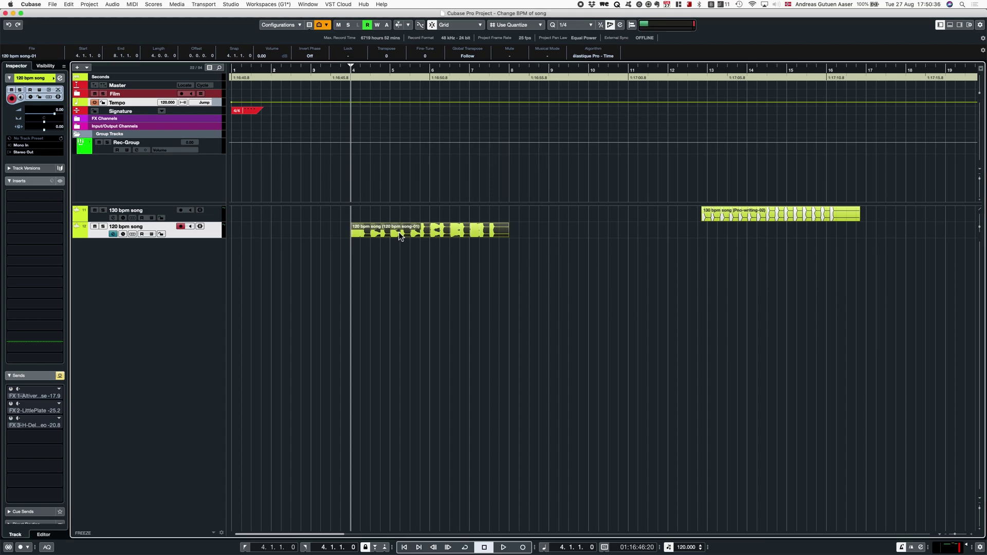
right_click(400, 232)
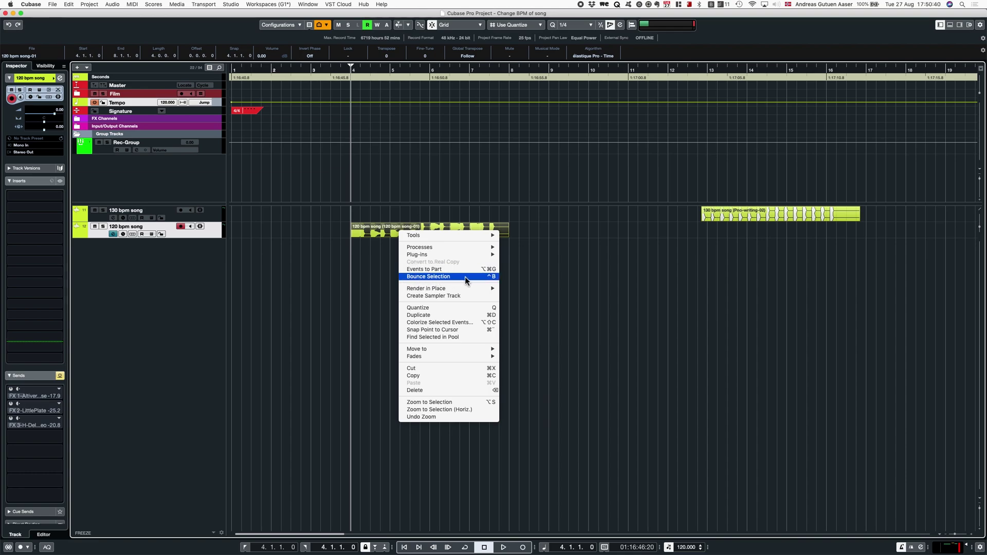
click(492, 276)
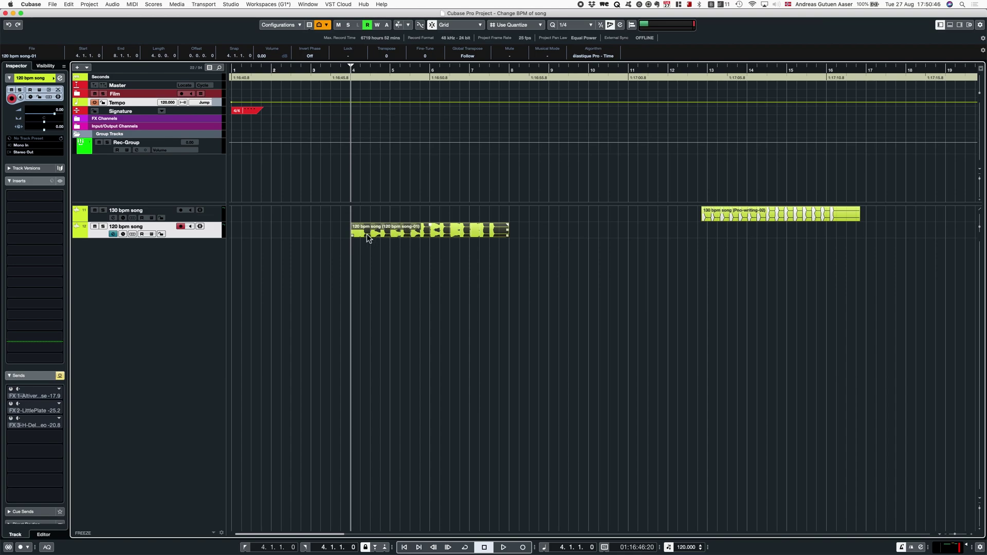
click(427, 277)
Enable Musical Mode for the bounced 120 bpm song clip and set the project tempo to 125 BPM.
click(419, 235)
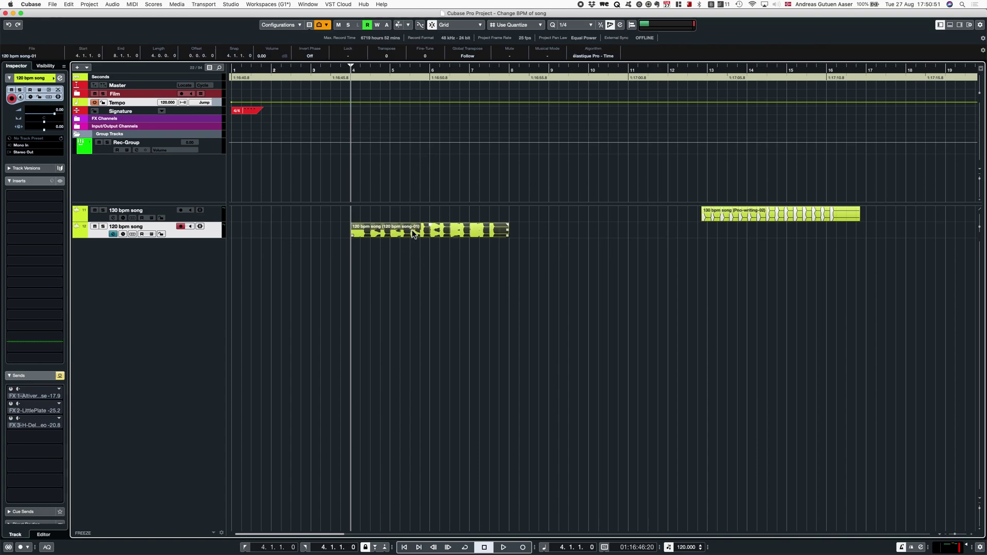
click(548, 56)
key(shift+t)
text(125)
key(Return)
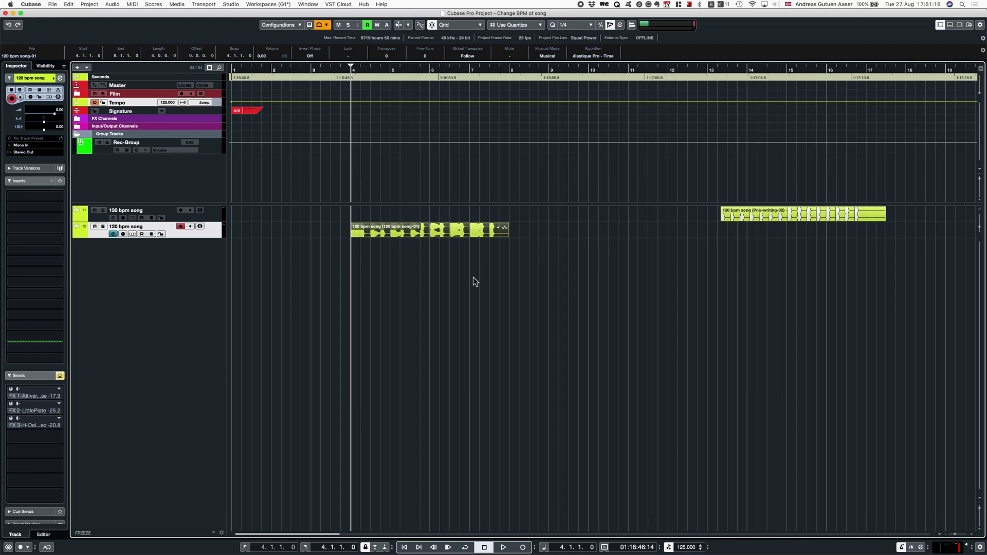
Play back the 120 bpm song clip from bar 4 at the 125 BPM project tempo.
key(space)
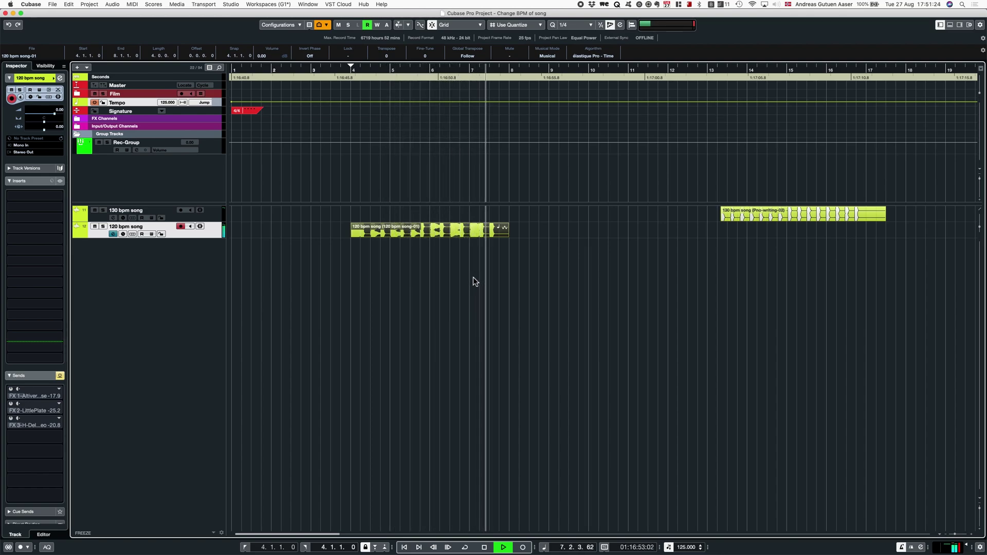
key(space)
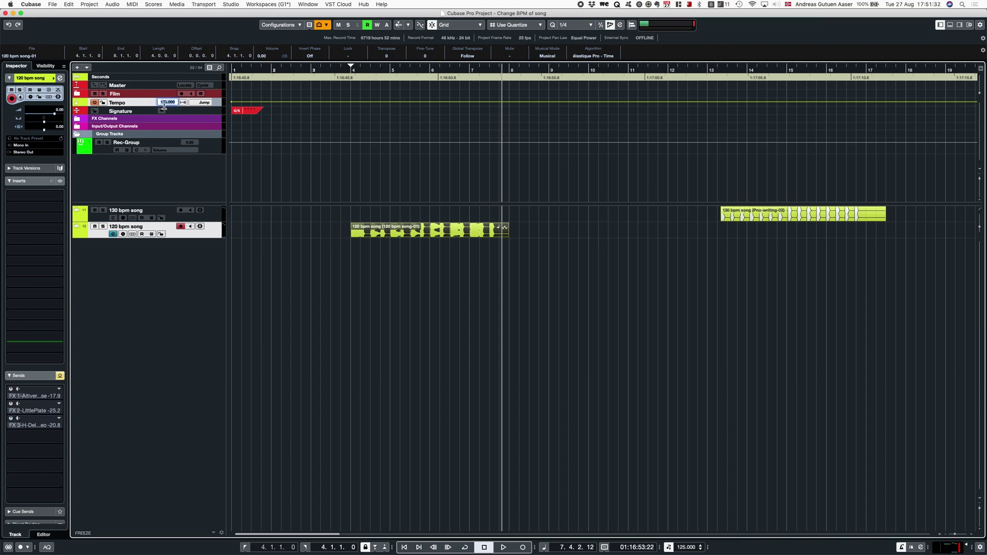
click(542, 478)
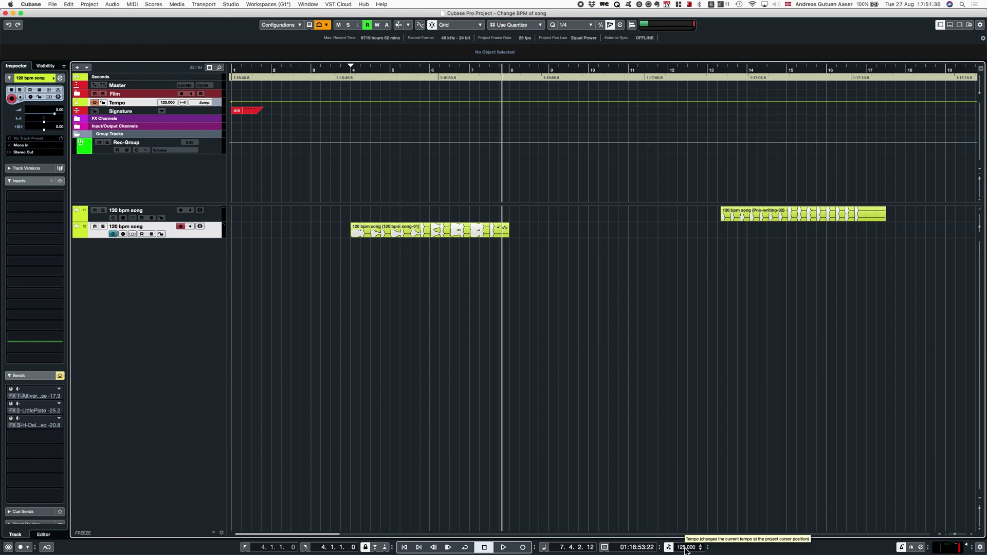
click(687, 547)
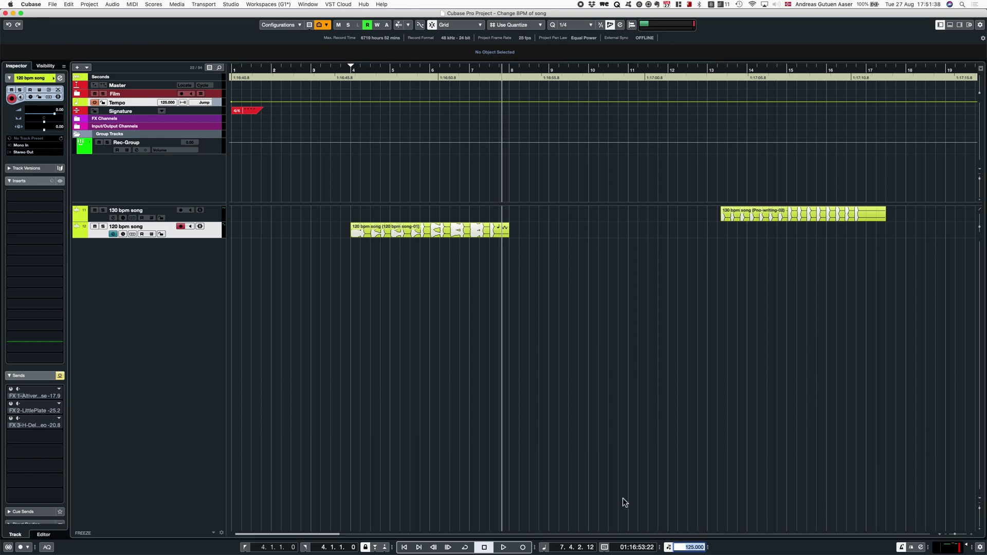
click(570, 470)
click(693, 548)
key(Return)
click(423, 230)
click(423, 233)
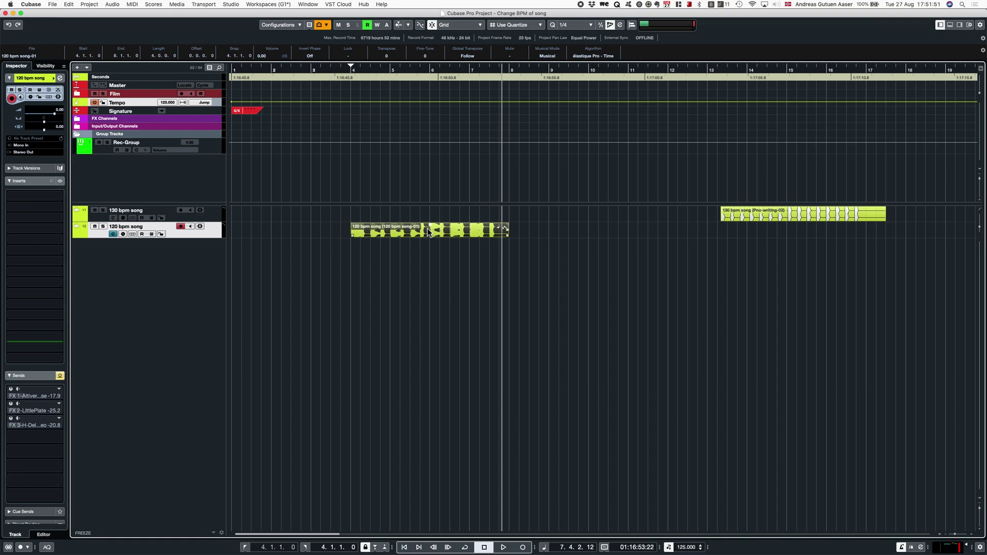
click(655, 274)
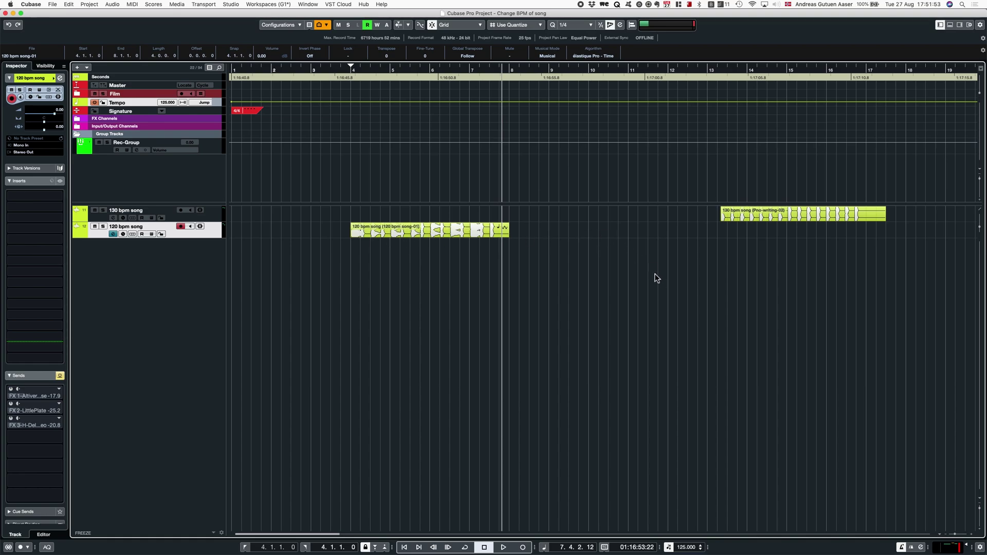
Move the 130 bpm song clip earlier on its track to start at 9.2.1.0.
click(761, 213)
drag(726, 216, 568, 218)
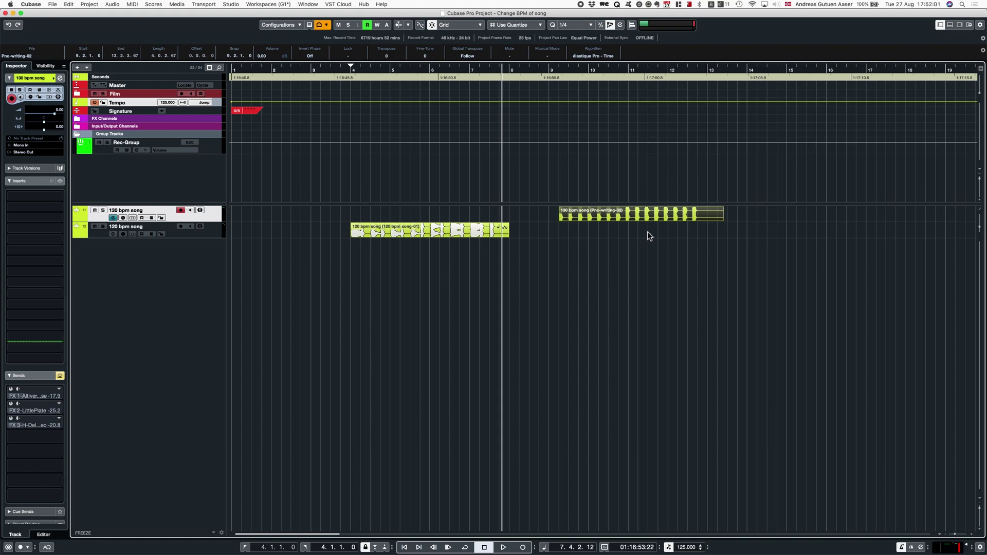
click(606, 246)
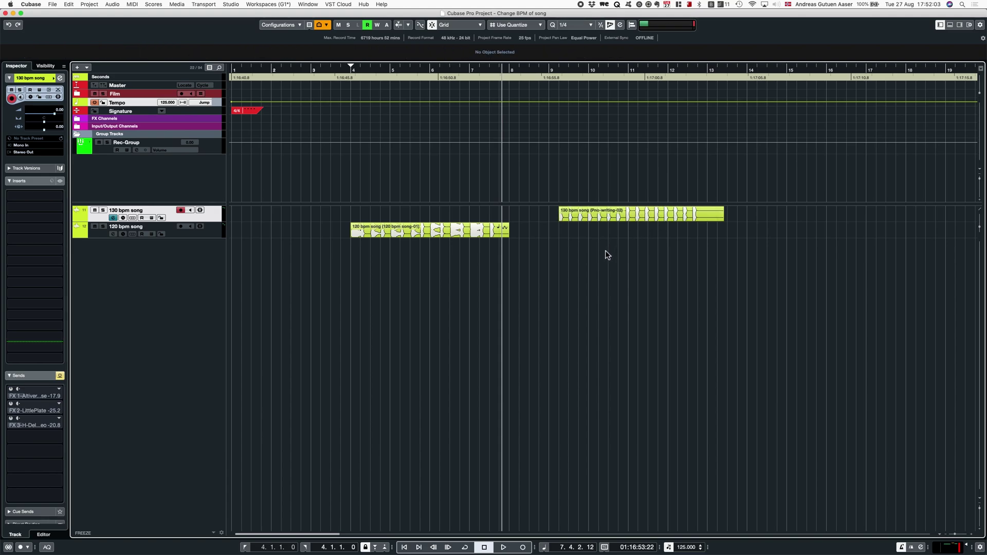
Set the project tempo to 130 BPM to match the 130 bpm song.
key(shift+t)
text(130)
key(Return)
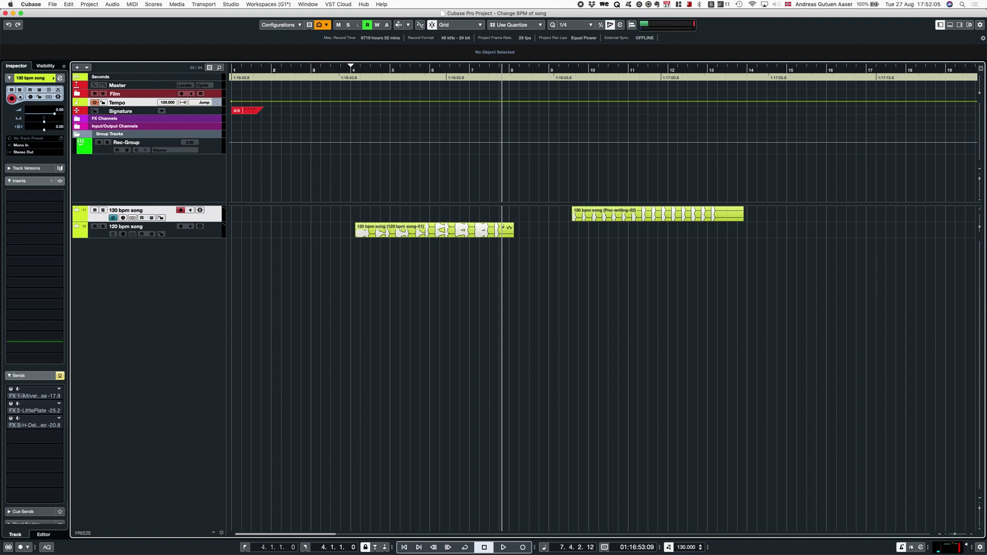
Place the project cursor at bar 9, move the 130 bpm song clip to it and check the clip against the grid.
click(631, 216)
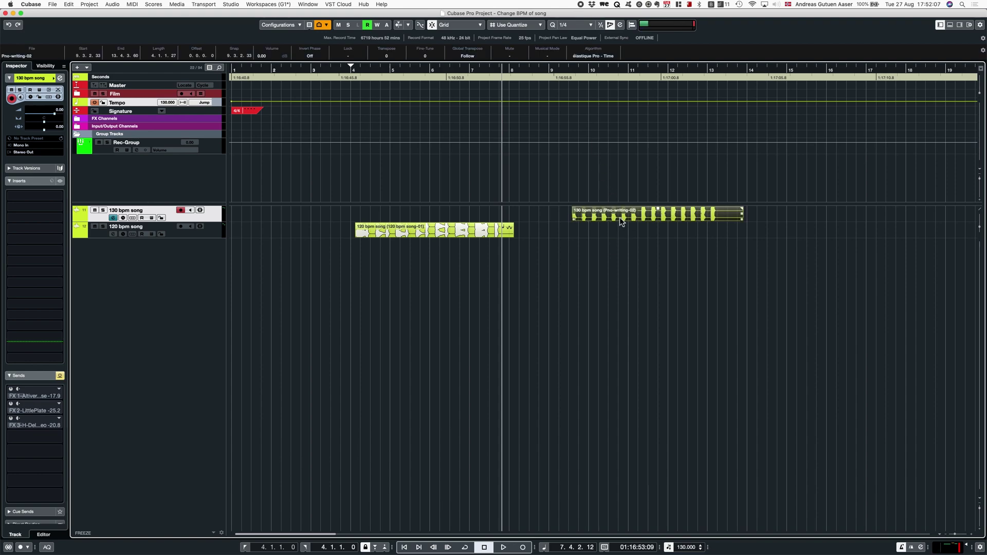
key(KP_Add)
key(KP_Add)
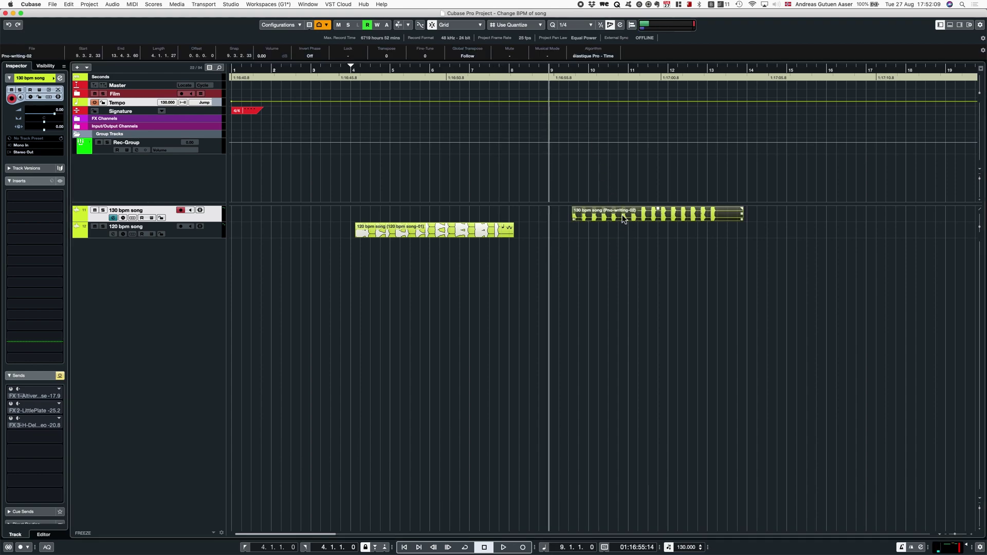
key(super+l)
key(h)
key(h)
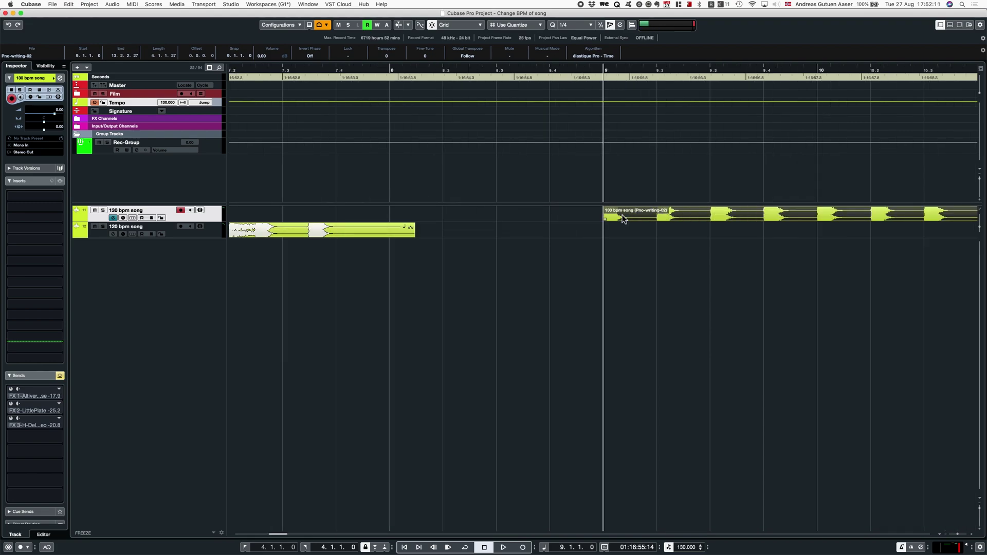
key(g)
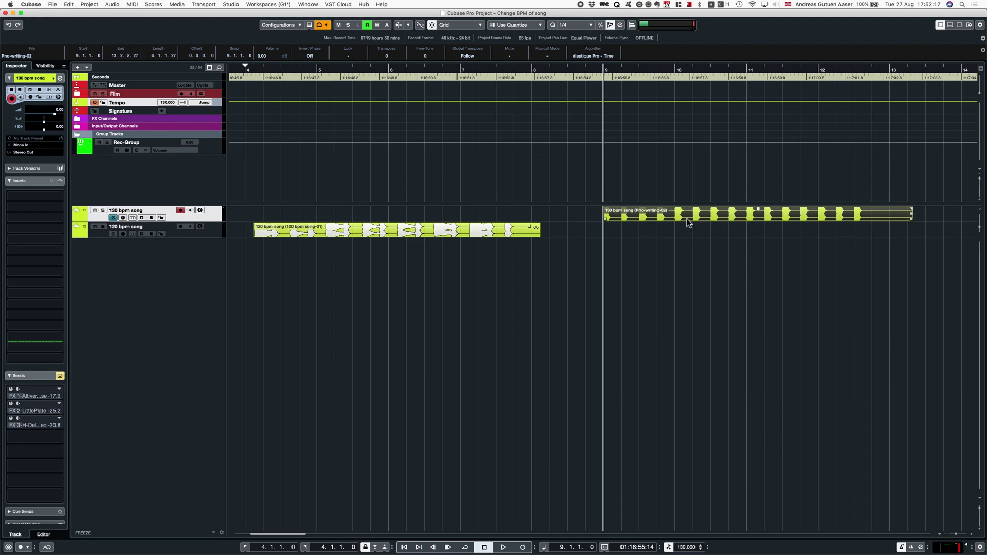
Bounce the 130 bpm song clip with the original event replaced, and enable Musical Mode for it.
key(b)
key(Return)
click(549, 56)
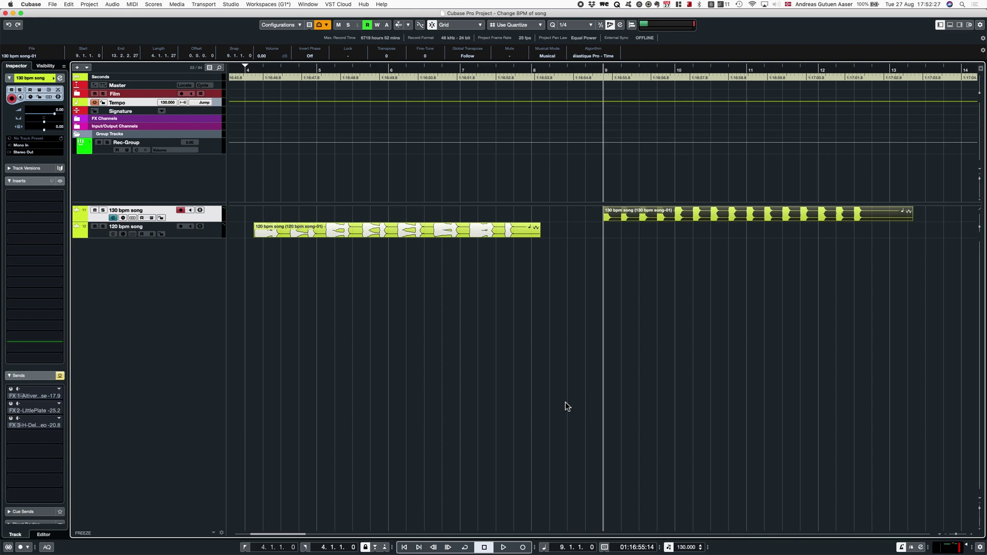
Set the project tempo to 125 BPM and realign the 130 bpm song clip to start at bar 9.
key(shift+t)
text(125)
key(Return)
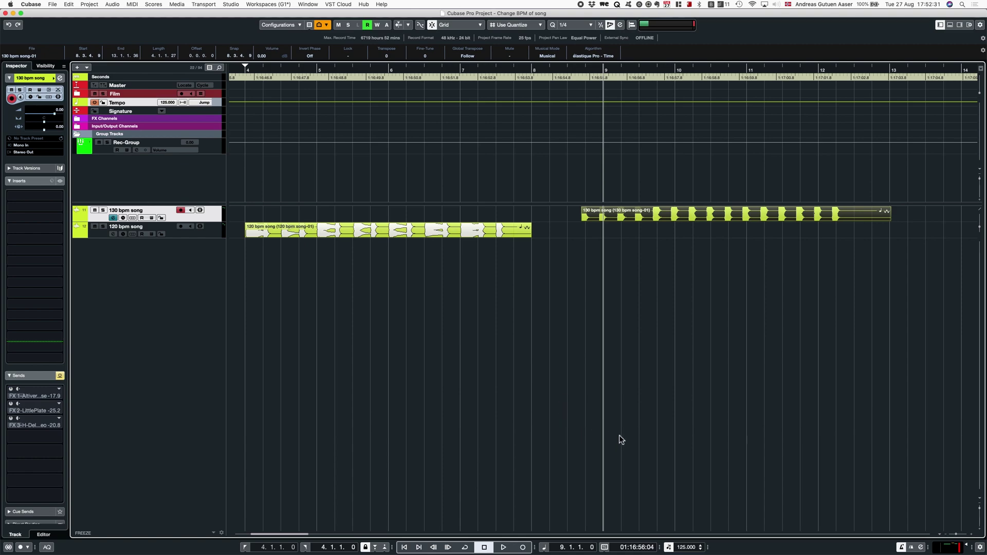
drag(674, 329, 575, 218)
key(super+l)
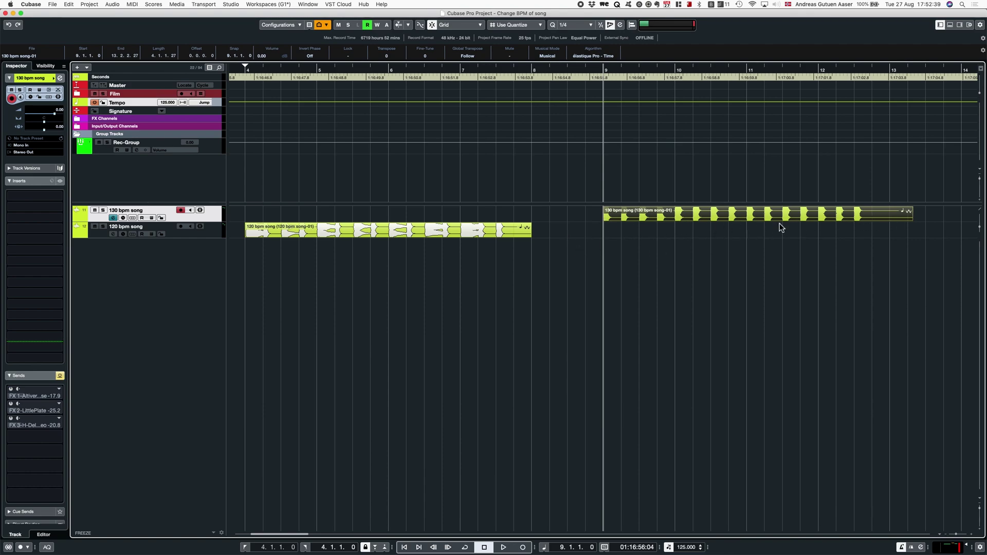
Play back the 130 bpm song clip from bar 9 at the 125 BPM project tempo.
click(590, 244)
key(space)
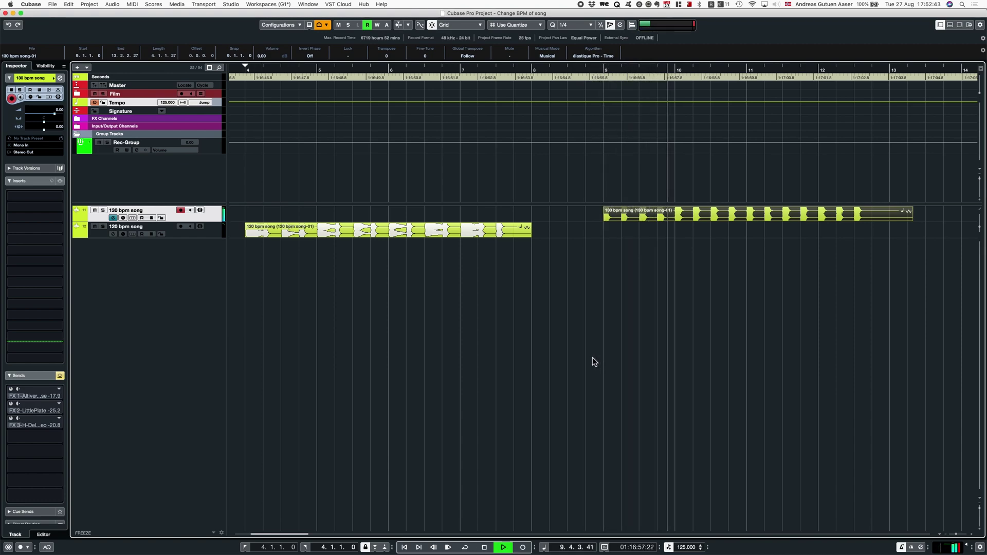
key(space)
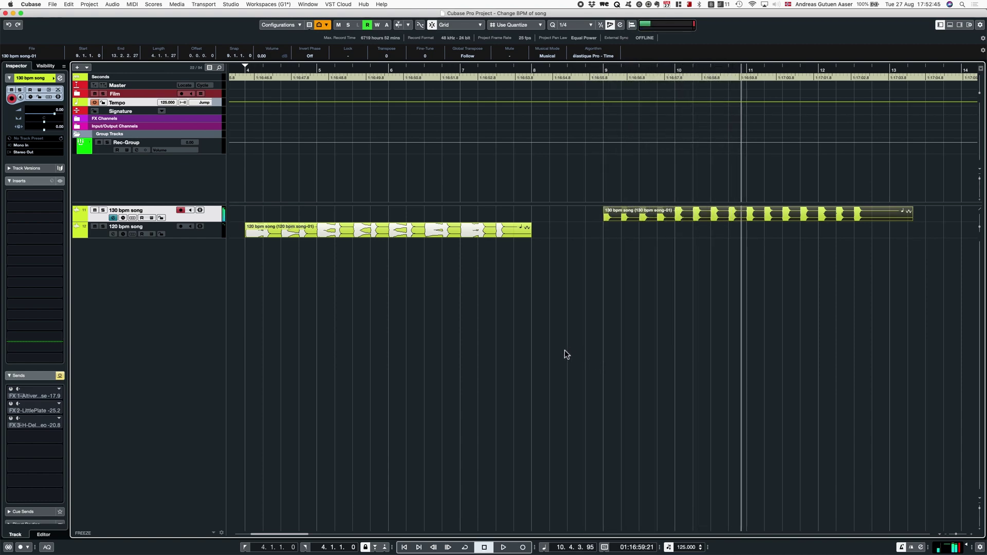